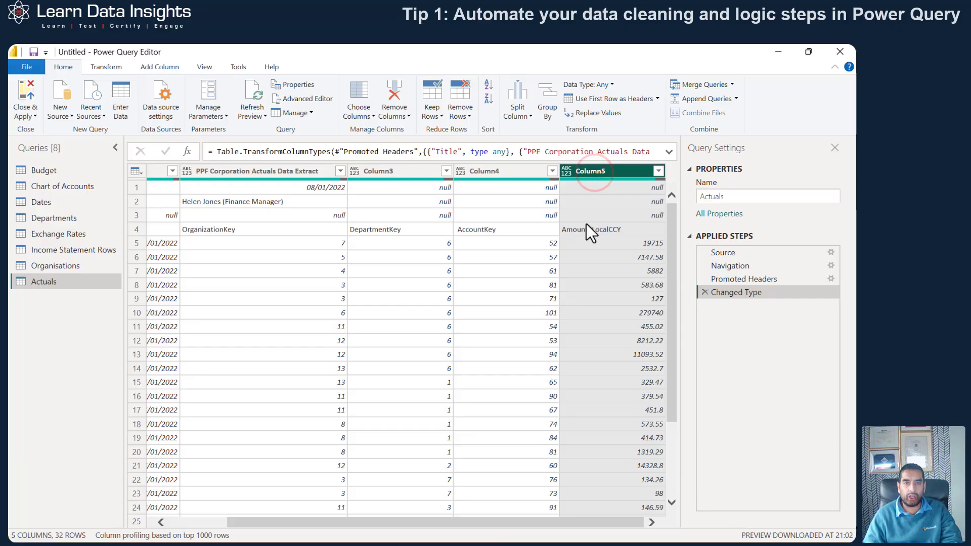
- Examine the OrganizationKey data in Actuals and the CurrencyCode column in Organisations, then view the Exchange Rates query
{"action": "left_click", "coordinate": [594, 324]}
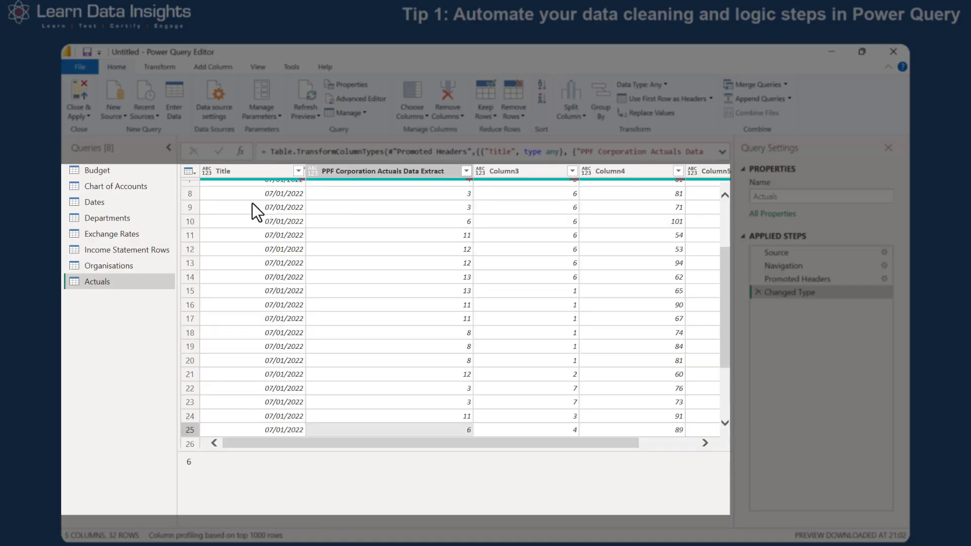
{"action": "scroll", "coordinate": [252, 203], "scroll_direction": "up", "scroll_amount": 3}
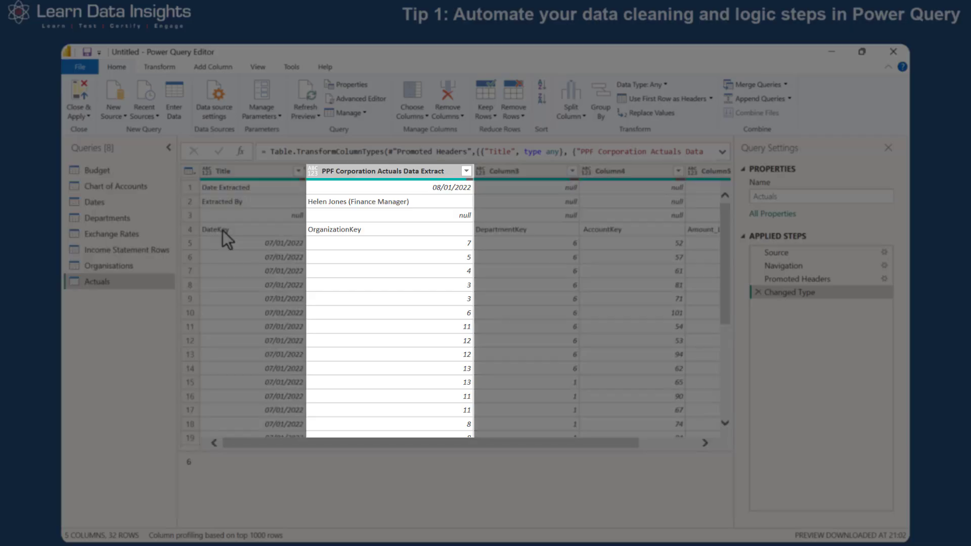
{"action": "left_click", "coordinate": [382, 168]}
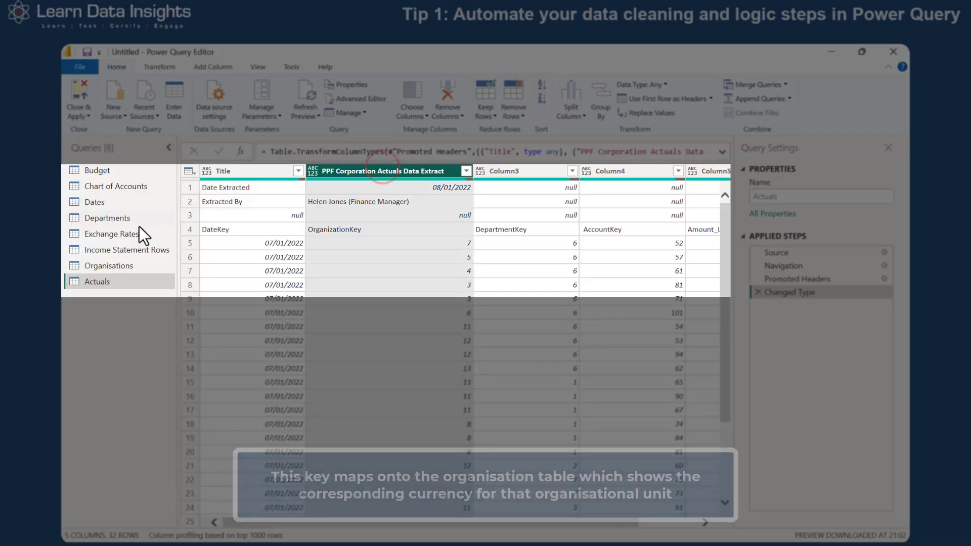
{"action": "left_click", "coordinate": [124, 266]}
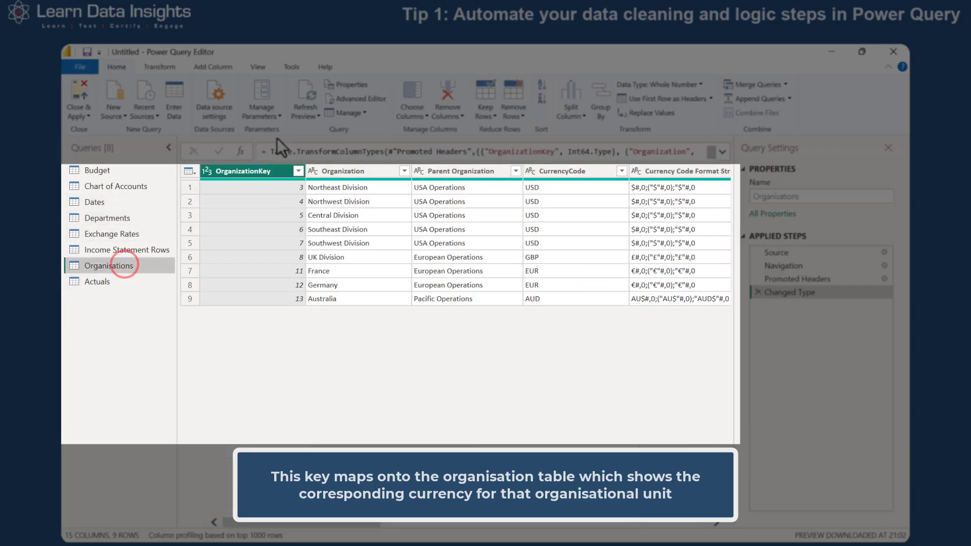
{"action": "left_click", "coordinate": [551, 162]}
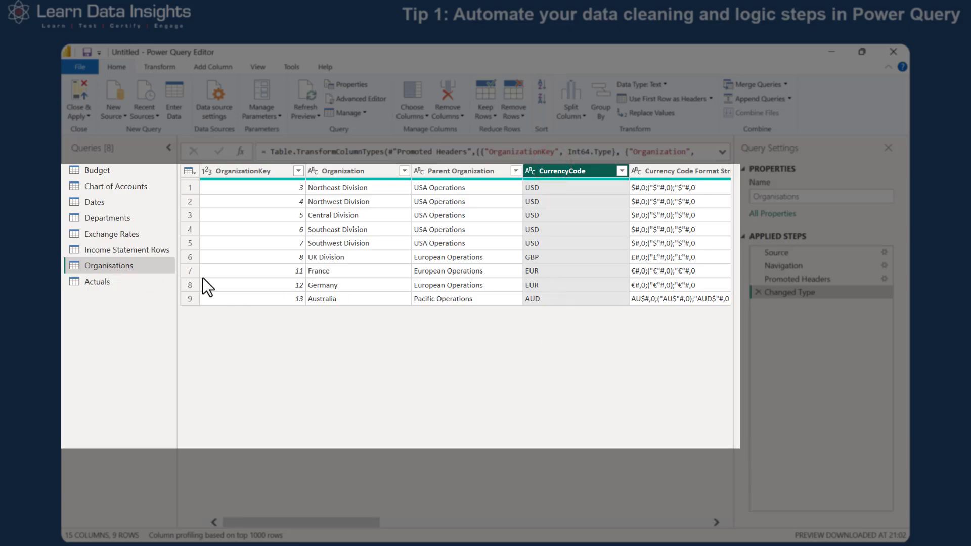
{"action": "left_click", "coordinate": [152, 237]}
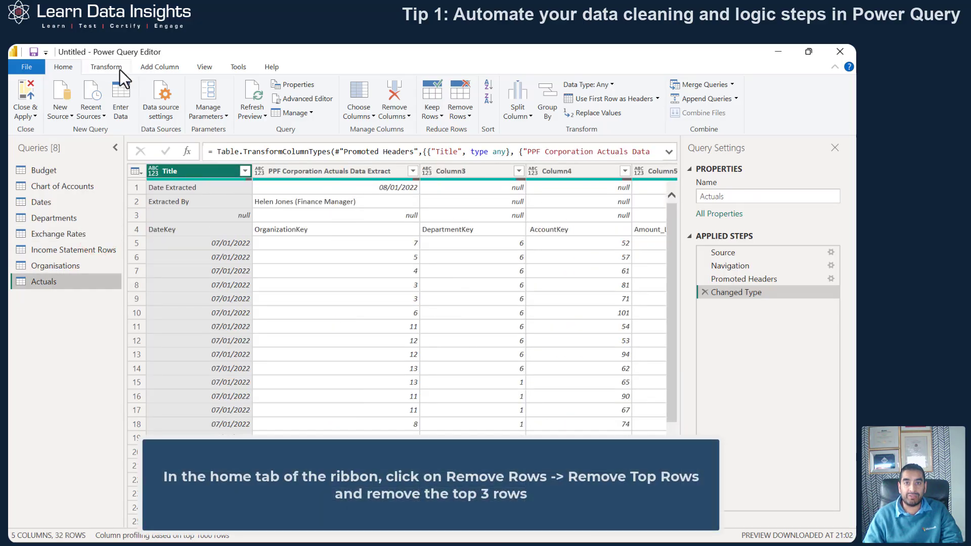
- Remove the top 3 rows of the Actuals query and use the first remaining row as headers
{"action": "left_click", "coordinate": [466, 120]}
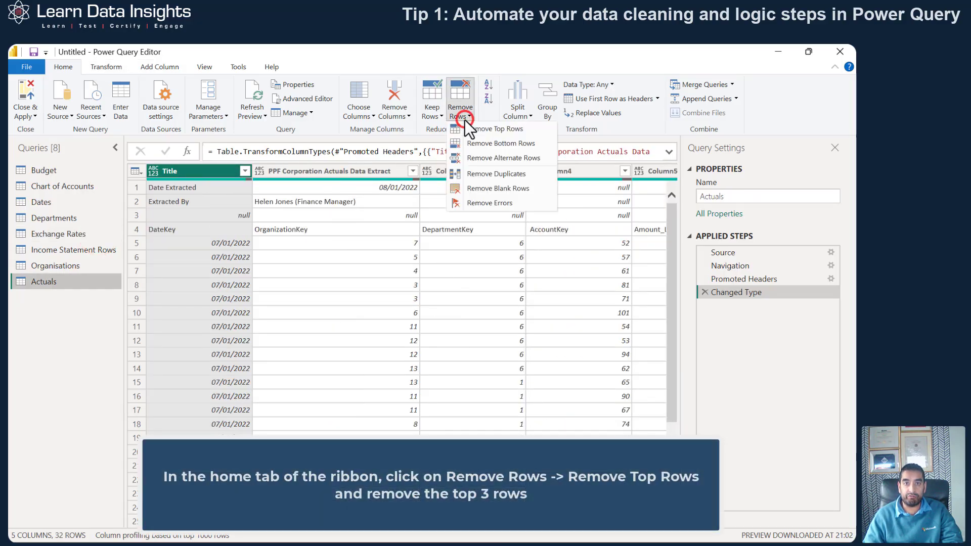
{"action": "left_click", "coordinate": [466, 131]}
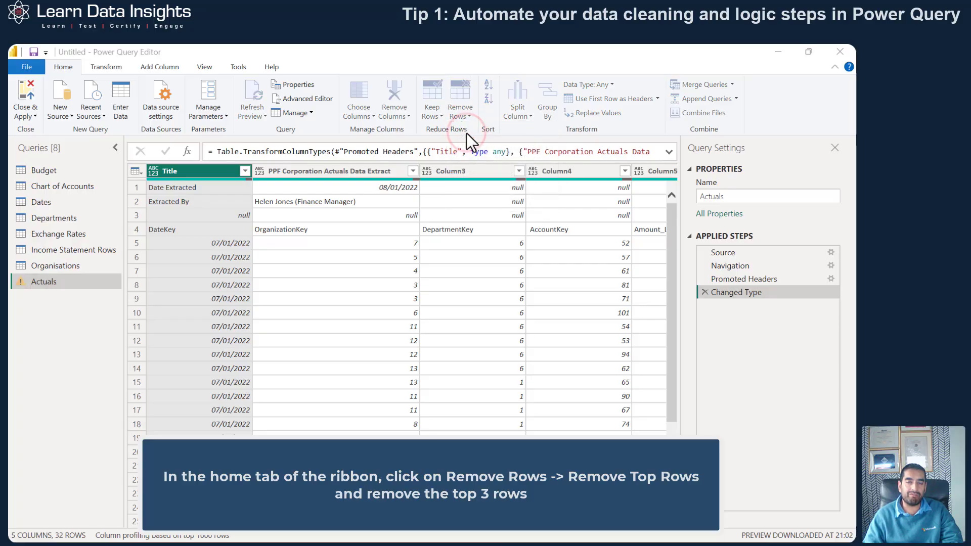
{"action": "type", "text": "3"}
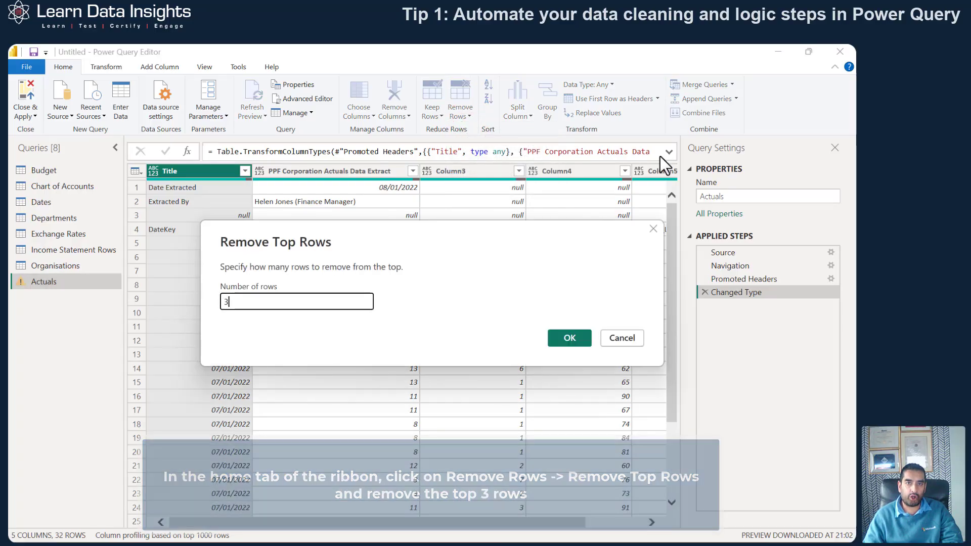
{"action": "key", "text": "Return"}
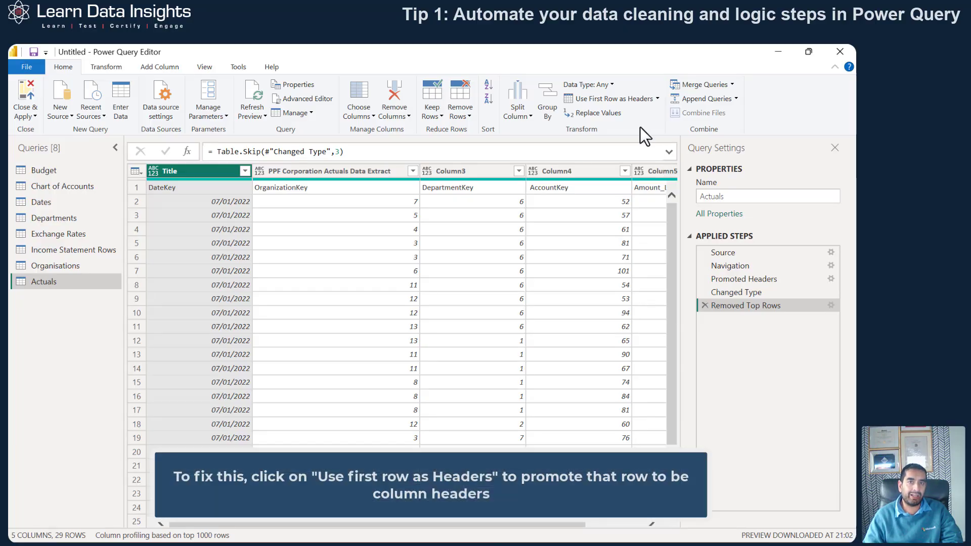
{"action": "left_click", "coordinate": [638, 100]}
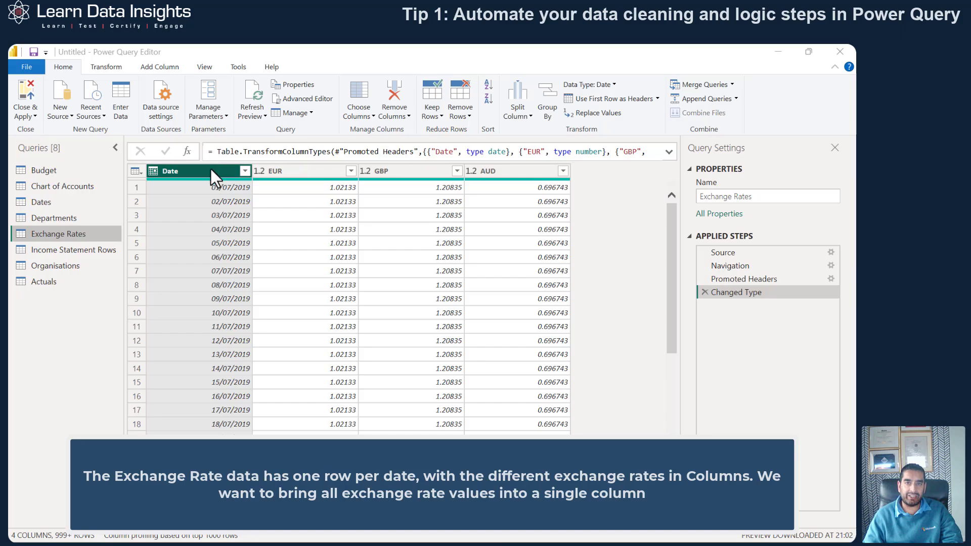
- Unpivot all columns of the Exchange Rates query other than the Date column
{"action": "left_click", "coordinate": [211, 169]}
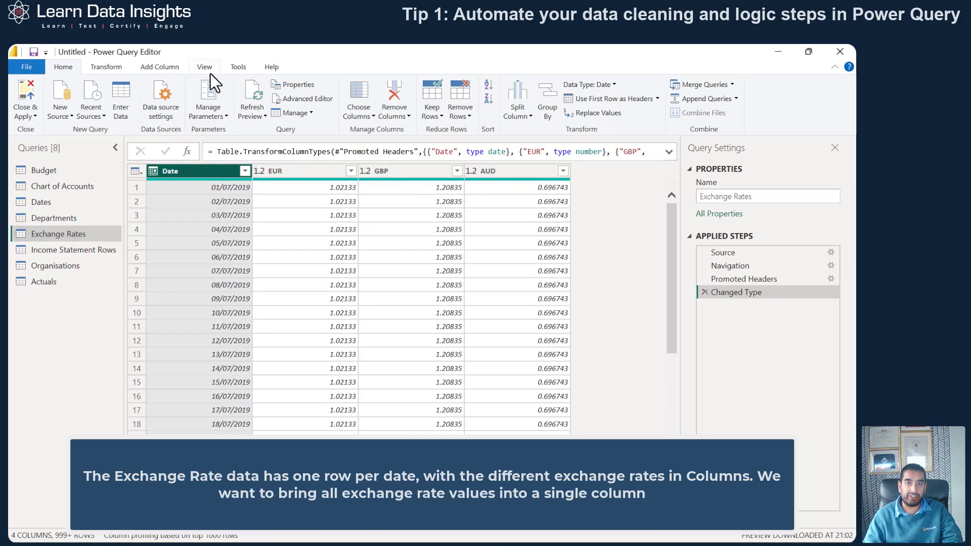
{"action": "left_click", "coordinate": [119, 70]}
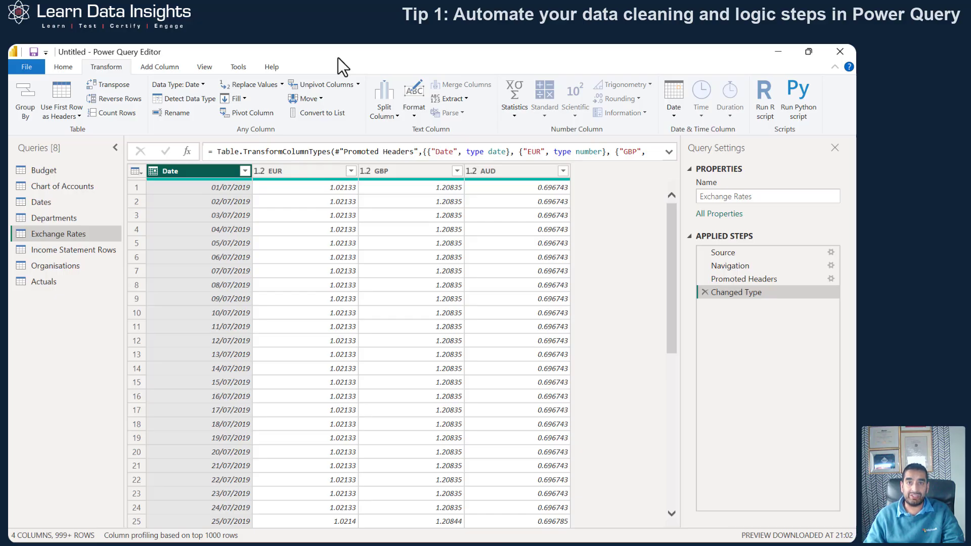
{"action": "left_click", "coordinate": [357, 82]}
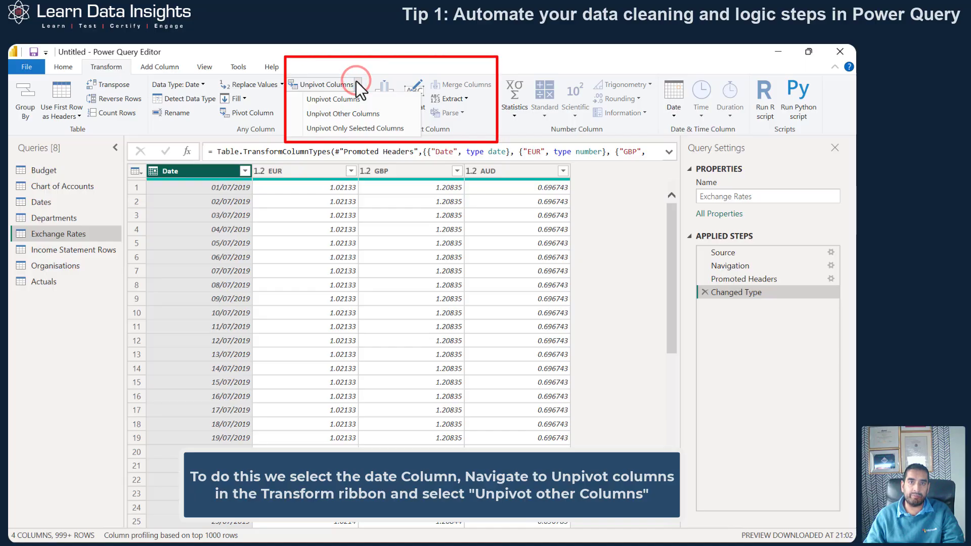
{"action": "left_click", "coordinate": [358, 115]}
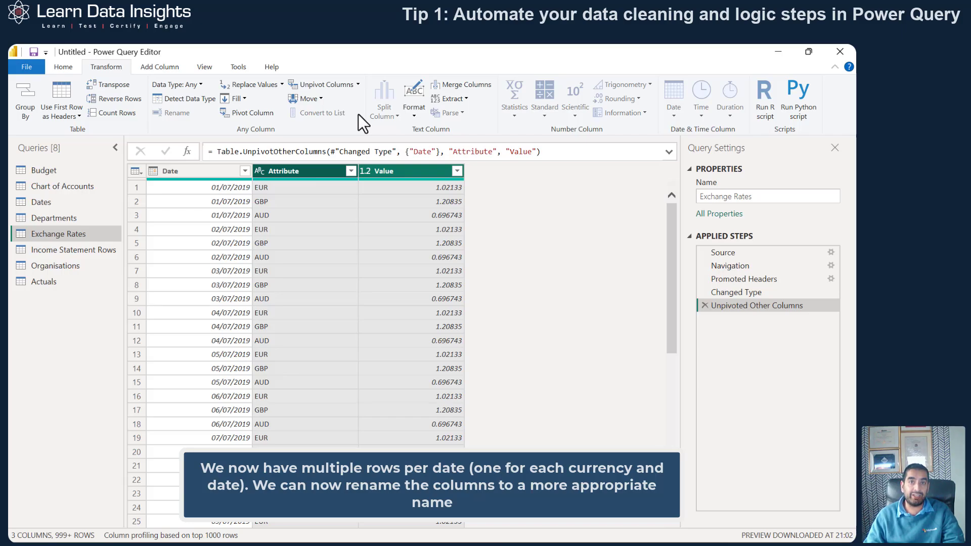
- Rename the Attribute column of the Exchange Rates query to Currency
{"action": "double_click", "coordinate": [298, 171]}
{"action": "type", "text": "Currency"}
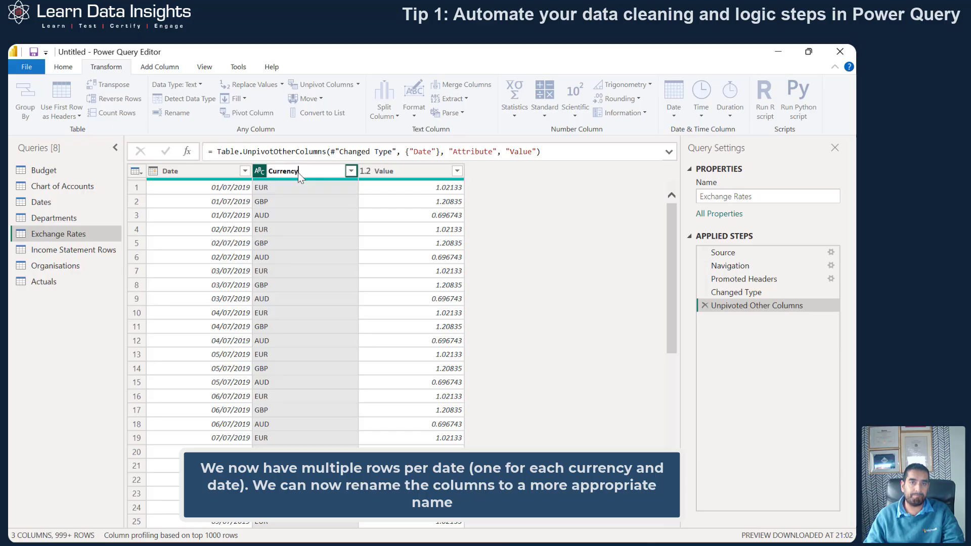
{"action": "key", "text": "Return"}
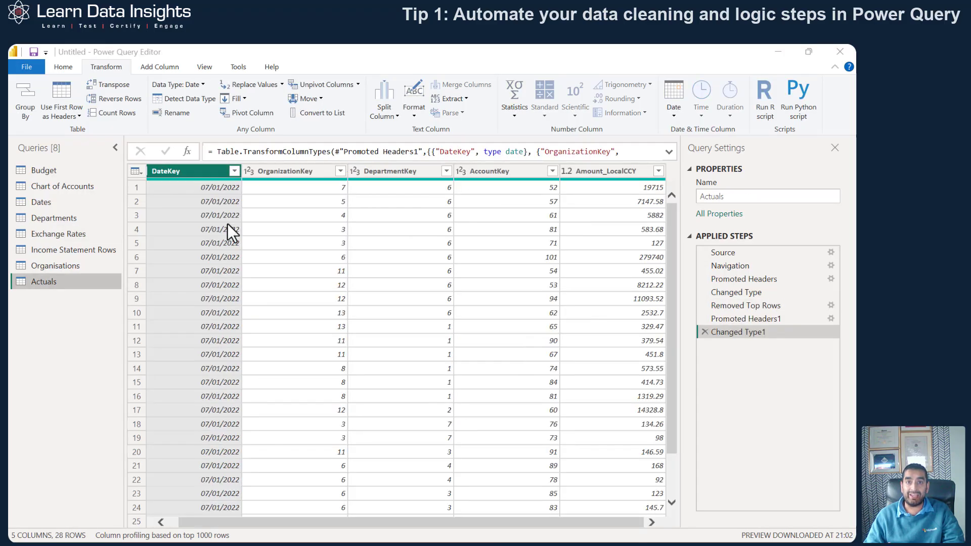
- Merge the Actuals query with Organisations, matching both tables on OrganizationKey with a left outer join
{"action": "left_click", "coordinate": [280, 174]}
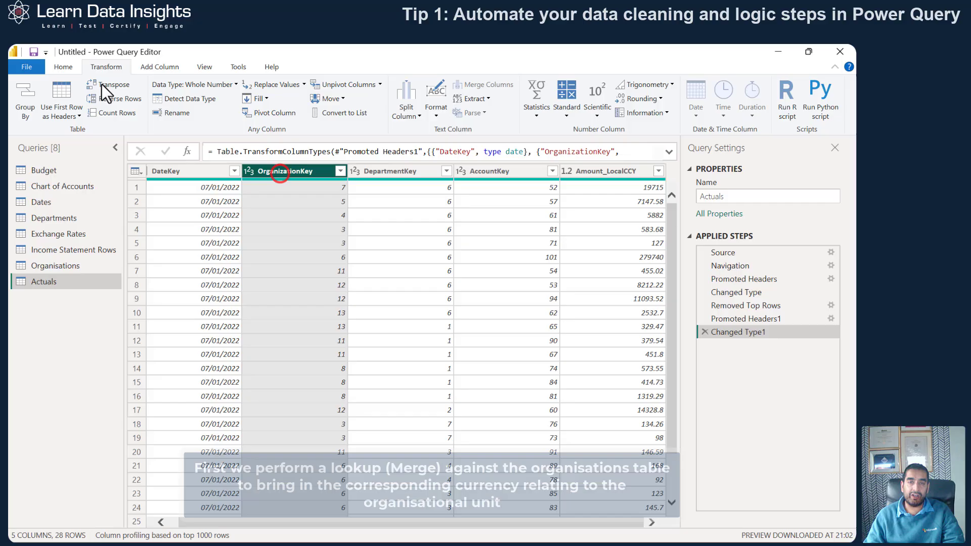
{"action": "left_click", "coordinate": [63, 69]}
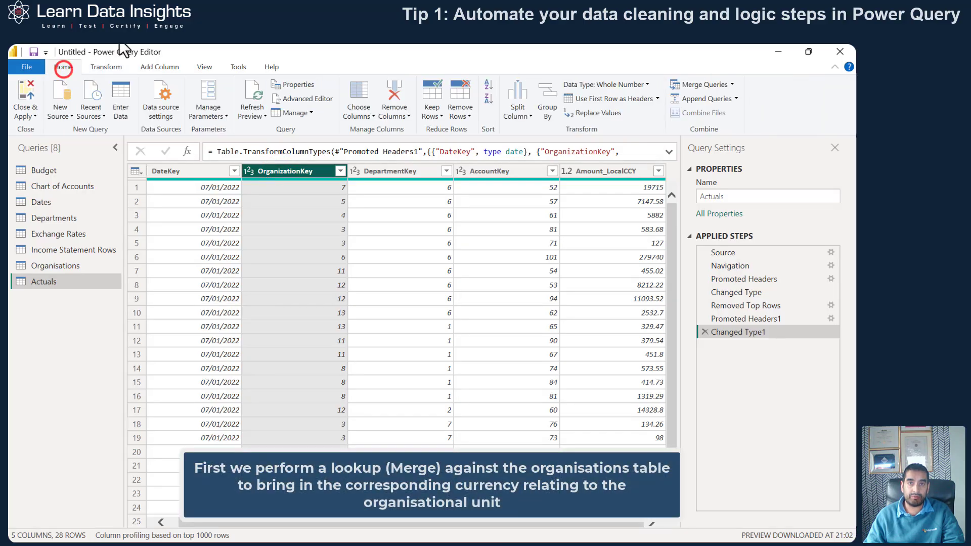
{"action": "left_click", "coordinate": [722, 87]}
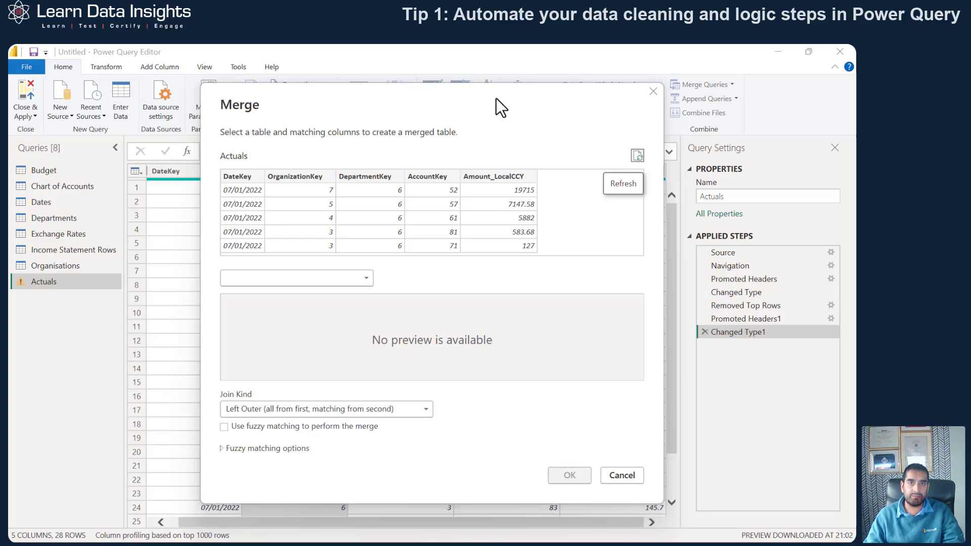
{"action": "left_click", "coordinate": [303, 177]}
{"action": "left_click", "coordinate": [293, 275]}
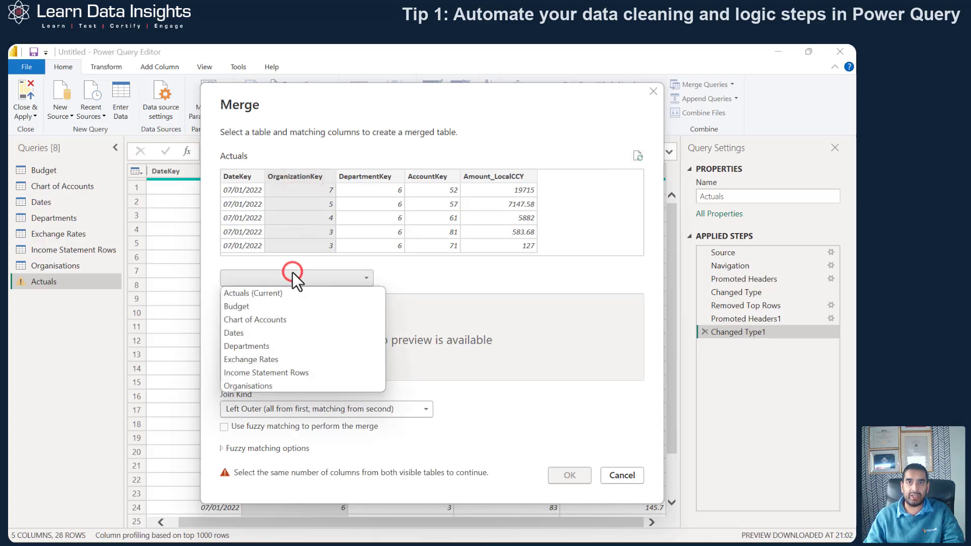
{"action": "left_click", "coordinate": [269, 386]}
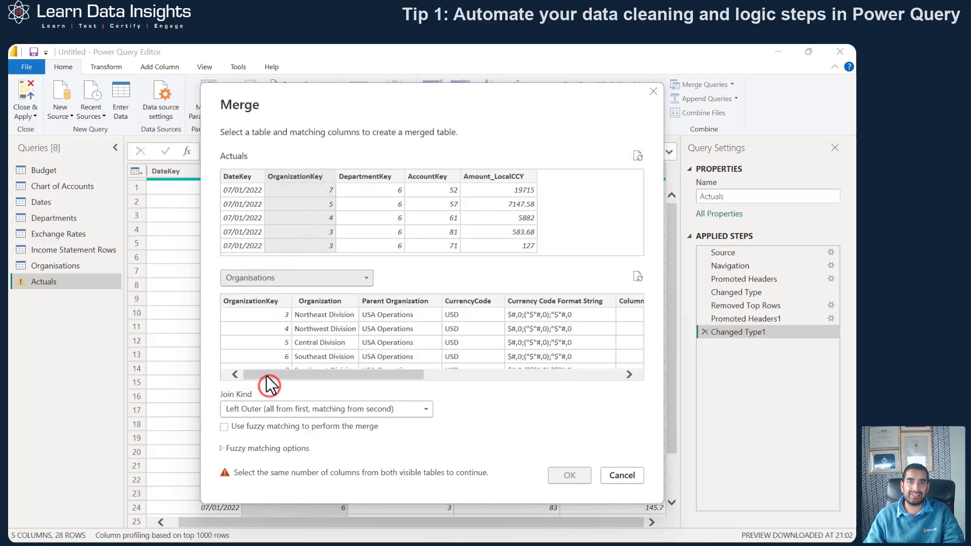
{"action": "left_click", "coordinate": [275, 306]}
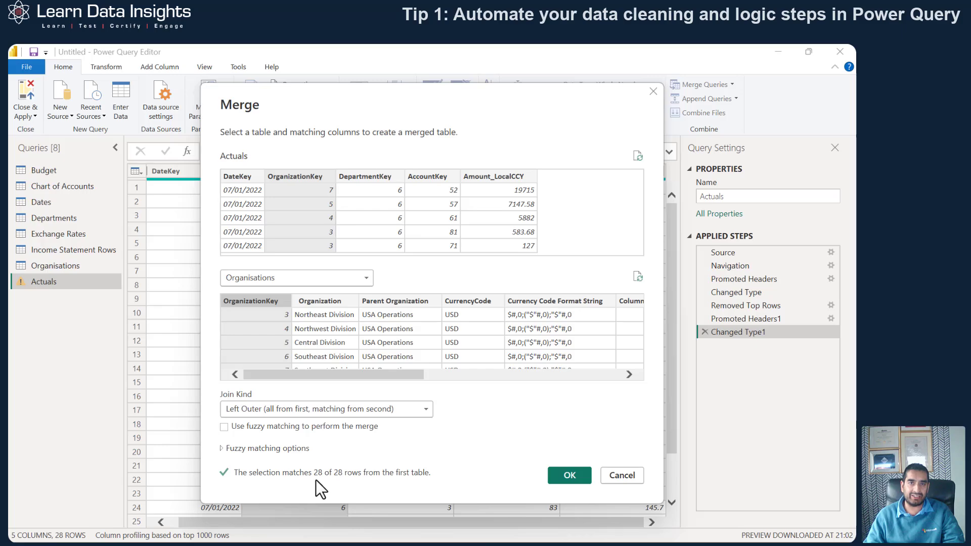
{"action": "left_click", "coordinate": [576, 475]}
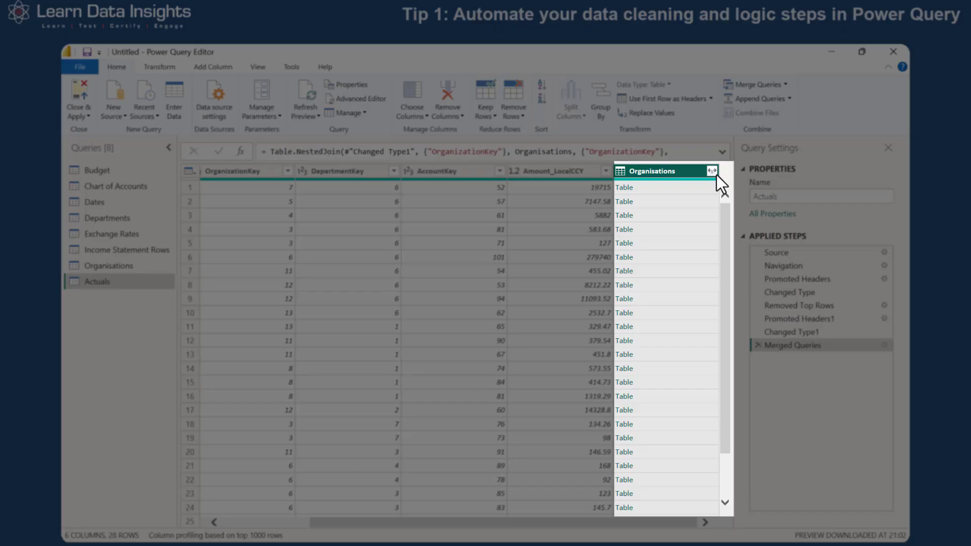
- Expand the merged Organisations column to include only CurrencyCode, without the original column name as prefix
{"action": "left_click", "coordinate": [658, 171]}
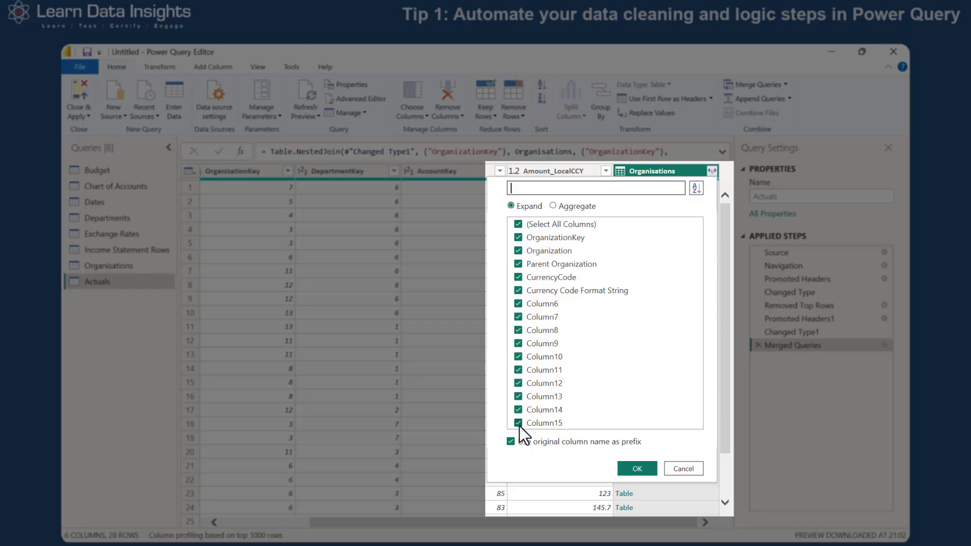
{"action": "left_click", "coordinate": [513, 442]}
{"action": "left_click", "coordinate": [527, 221]}
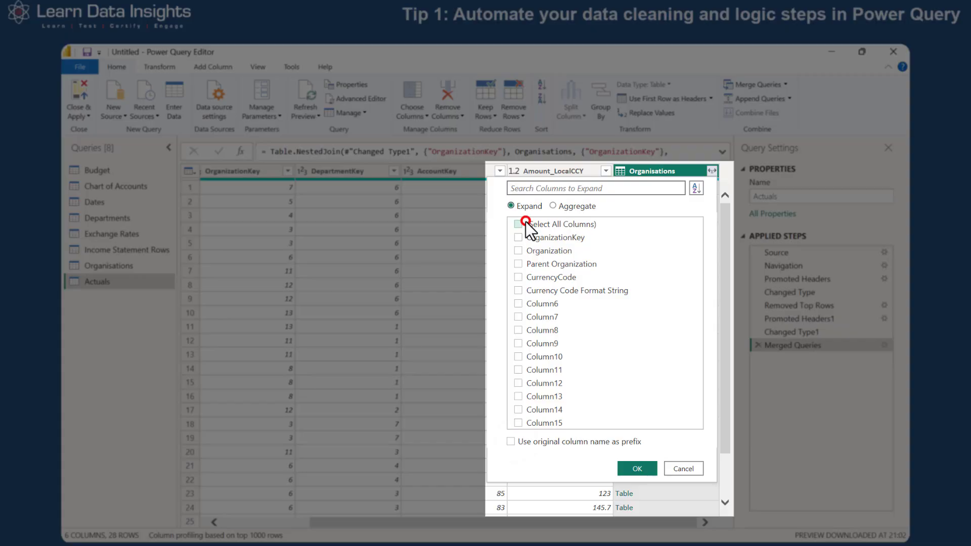
{"action": "left_click", "coordinate": [517, 278]}
{"action": "left_click", "coordinate": [629, 467]}
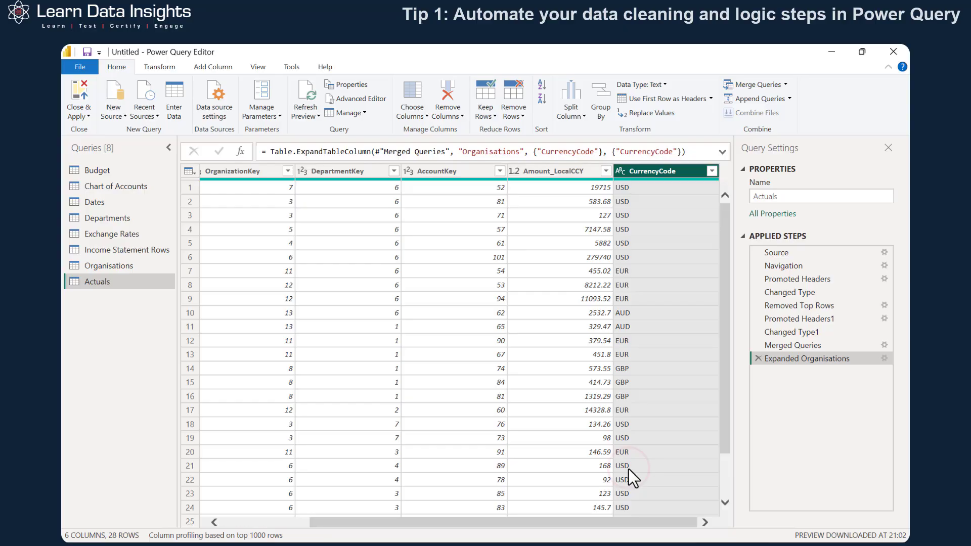
- Merge Actuals with Exchange Rates using a left outer join, matching DateKey to Date and CurrencyCode to Currency
{"action": "left_click", "coordinate": [733, 85]}
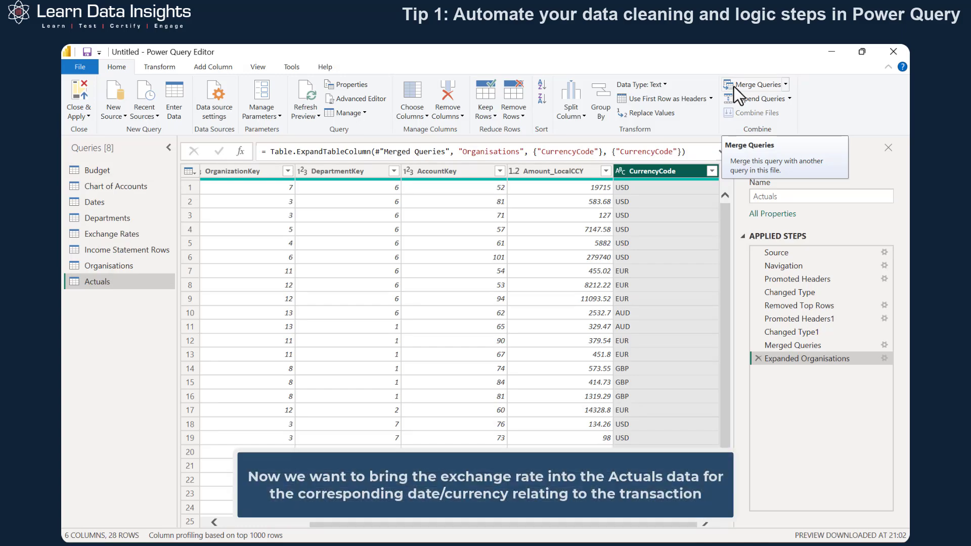
{"action": "left_click", "coordinate": [733, 87]}
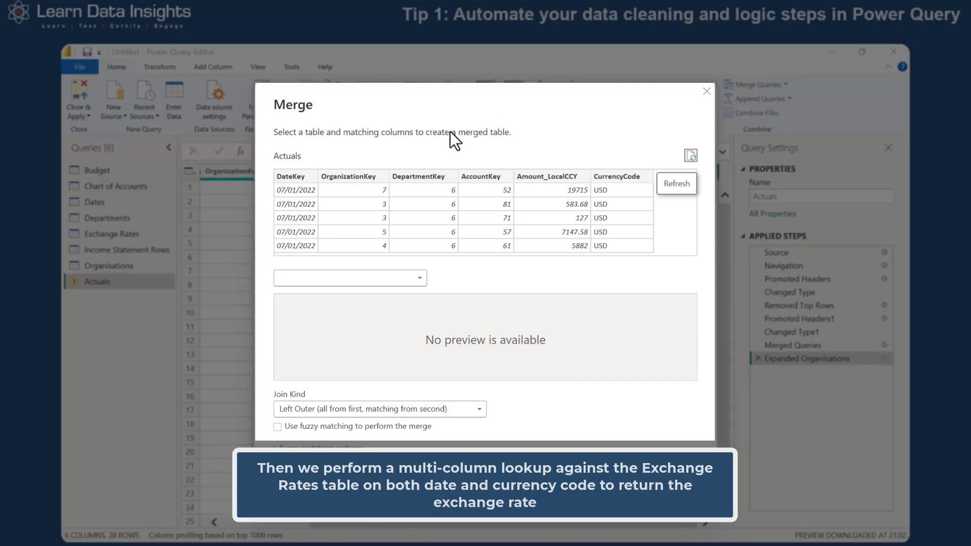
{"action": "left_click", "coordinate": [289, 177]}
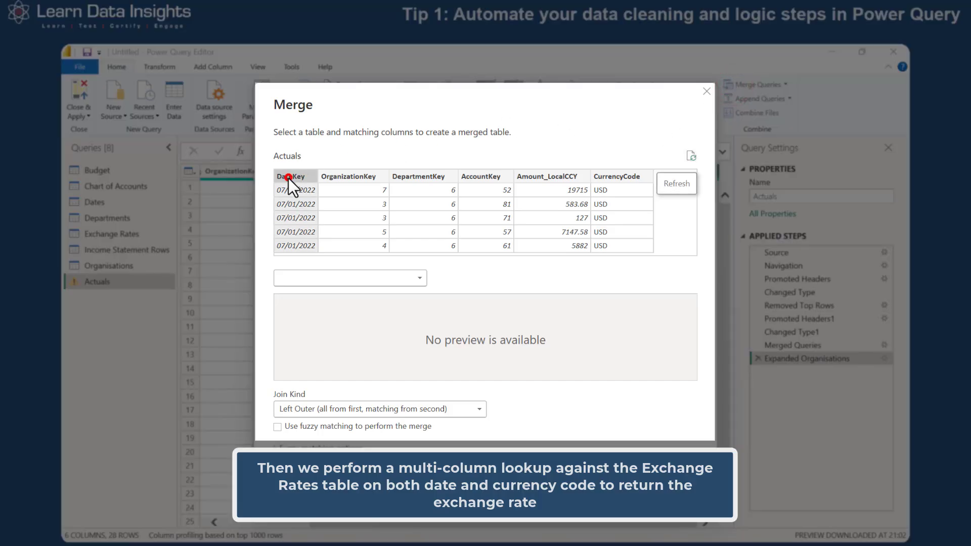
{"action": "left_click", "coordinate": [626, 174], "text": "ctrl"}
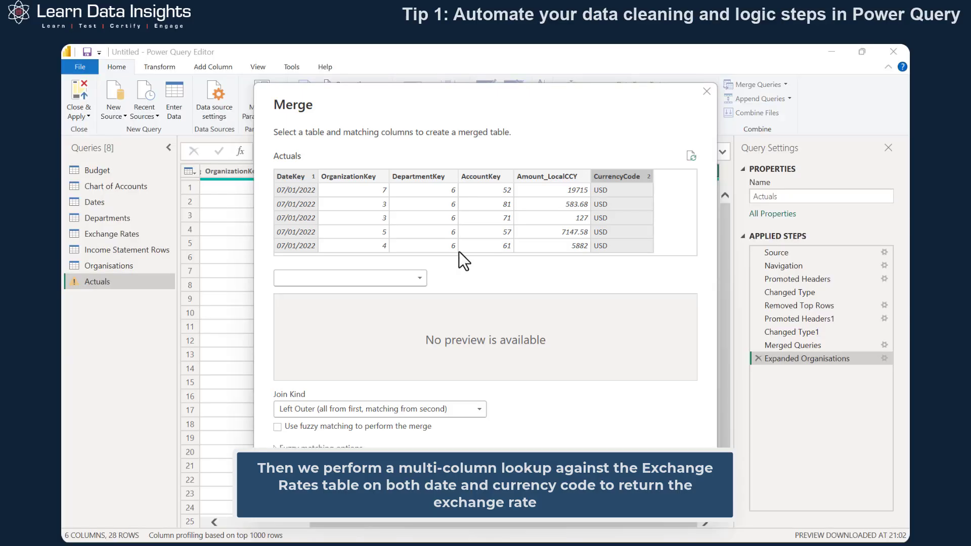
{"action": "left_click", "coordinate": [419, 276]}
{"action": "left_click", "coordinate": [363, 359]}
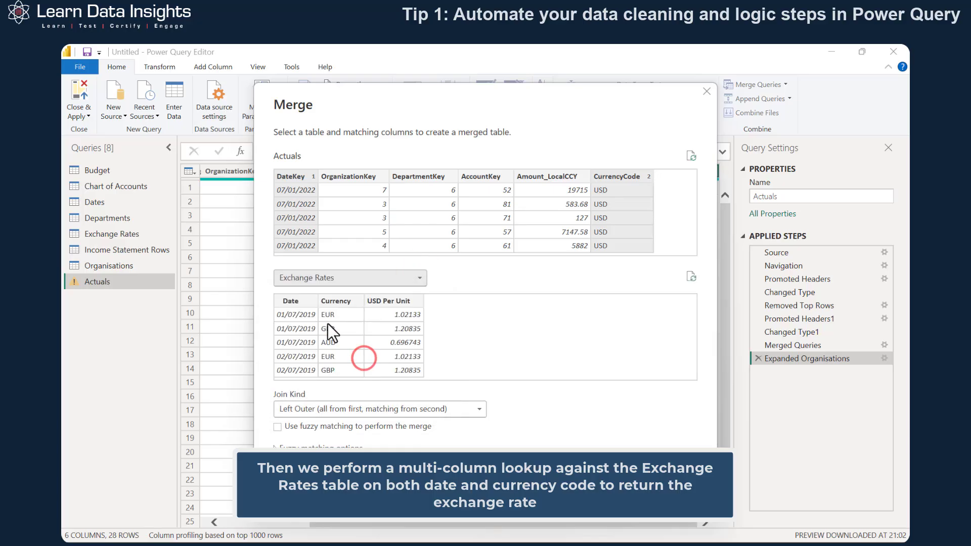
{"action": "left_click", "coordinate": [305, 303]}
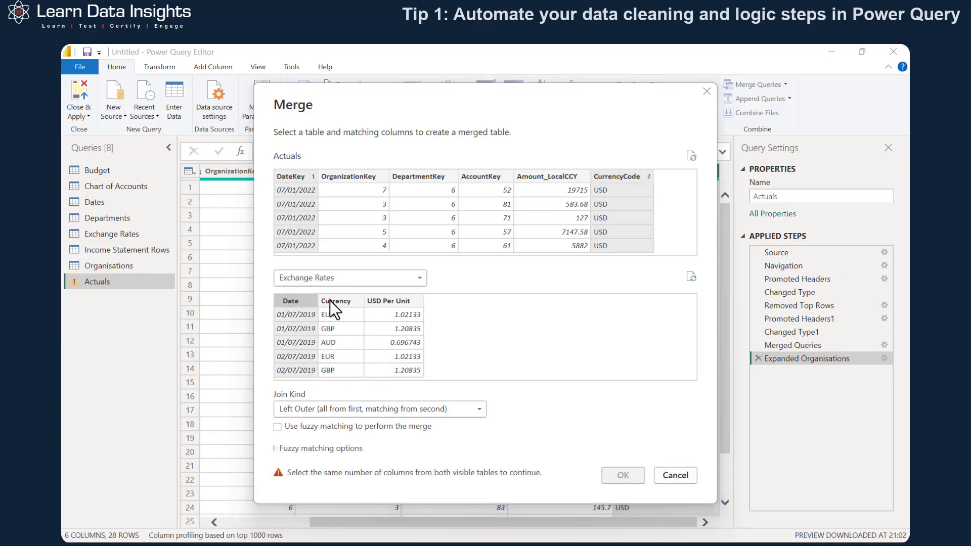
{"action": "left_click", "coordinate": [330, 300], "text": "ctrl"}
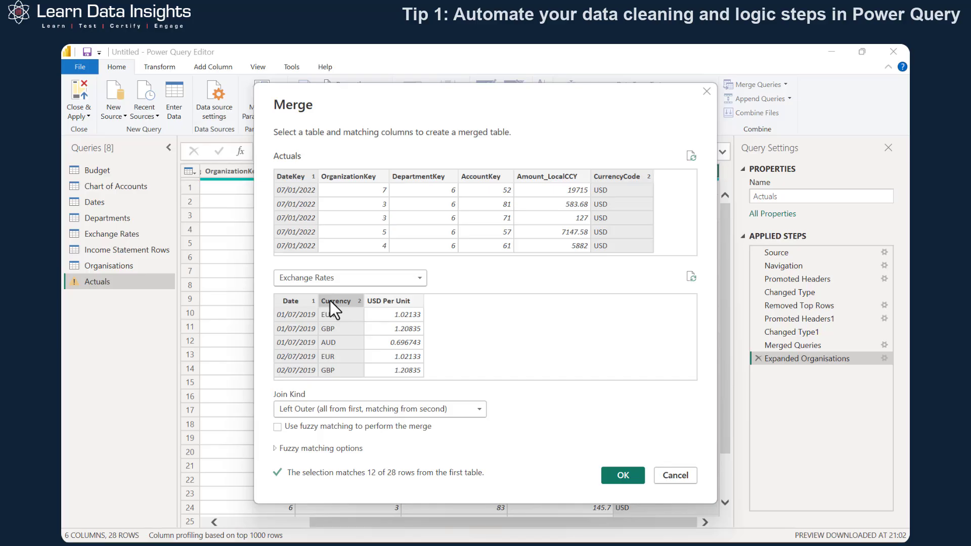
{"action": "left_click", "coordinate": [611, 480]}
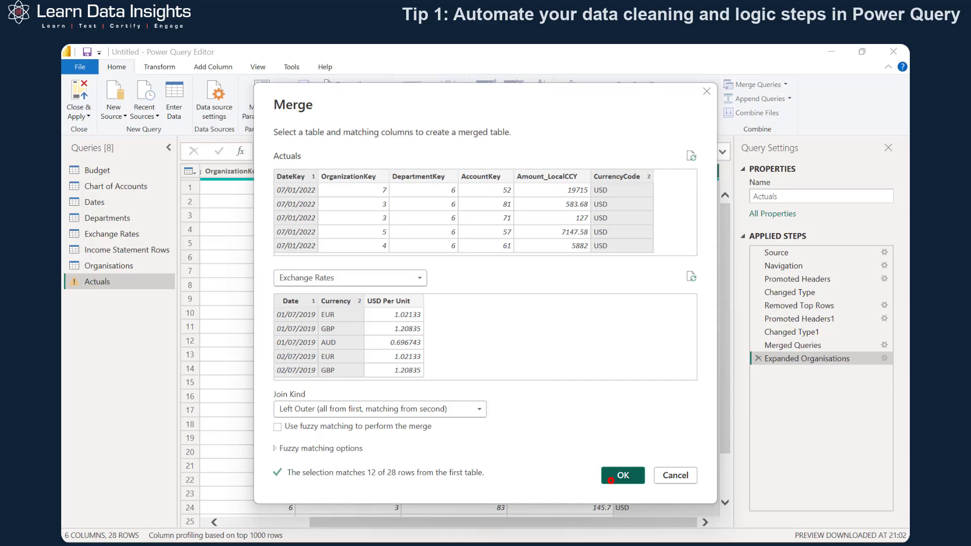
- Complete the merge with Exchange Rates and expand the merged column to include only USD Per Unit, without the original column name as prefix
{"action": "left_click", "coordinate": [611, 480]}
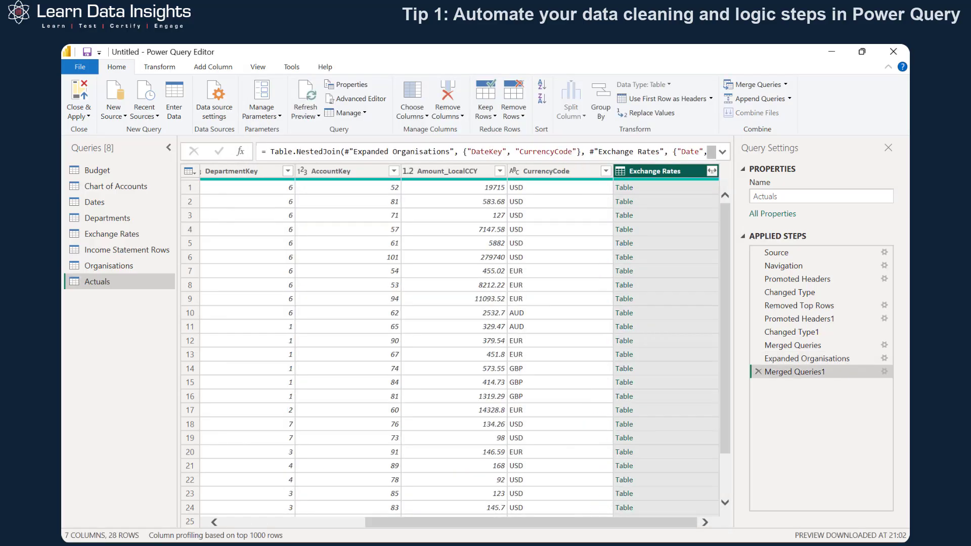
{"action": "left_click", "coordinate": [712, 171]}
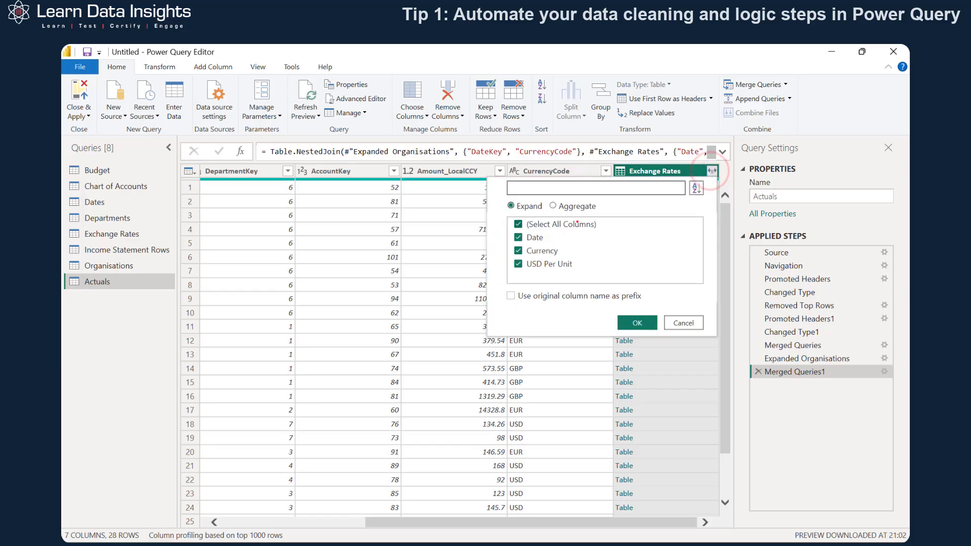
{"action": "left_click", "coordinate": [577, 223]}
{"action": "left_click", "coordinate": [553, 265]}
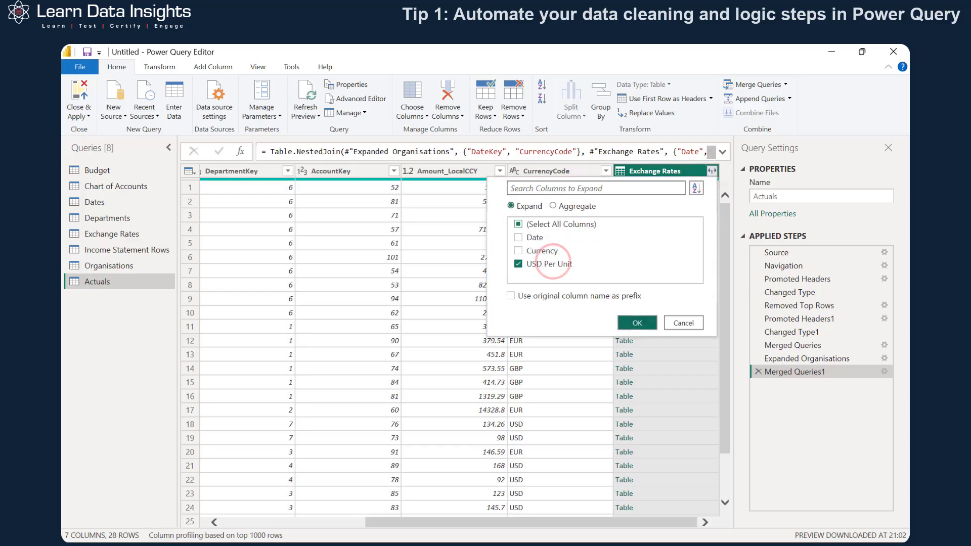
{"action": "left_click", "coordinate": [625, 322]}
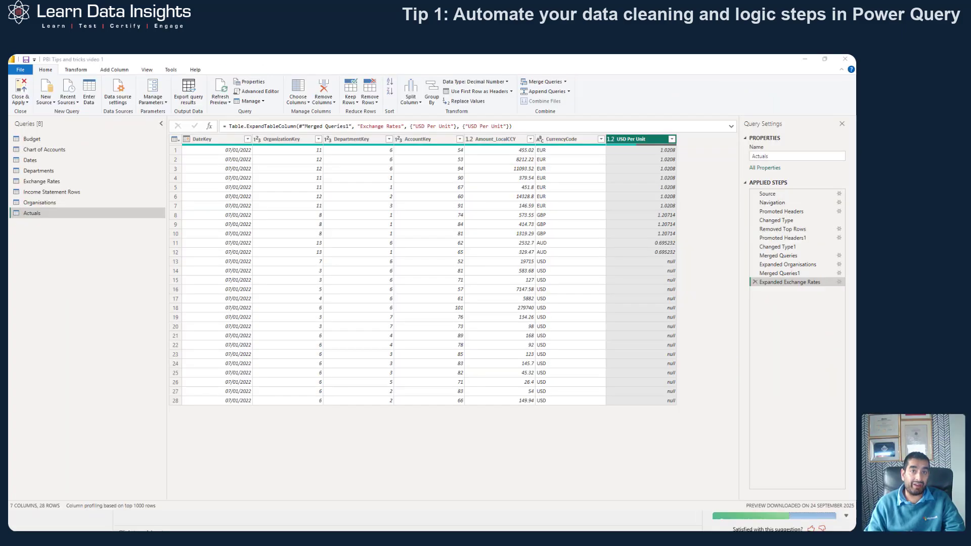
- Filter USD Per Unit to null rows only and check which currency codes those rows contain
{"action": "left_click", "coordinate": [672, 139]}
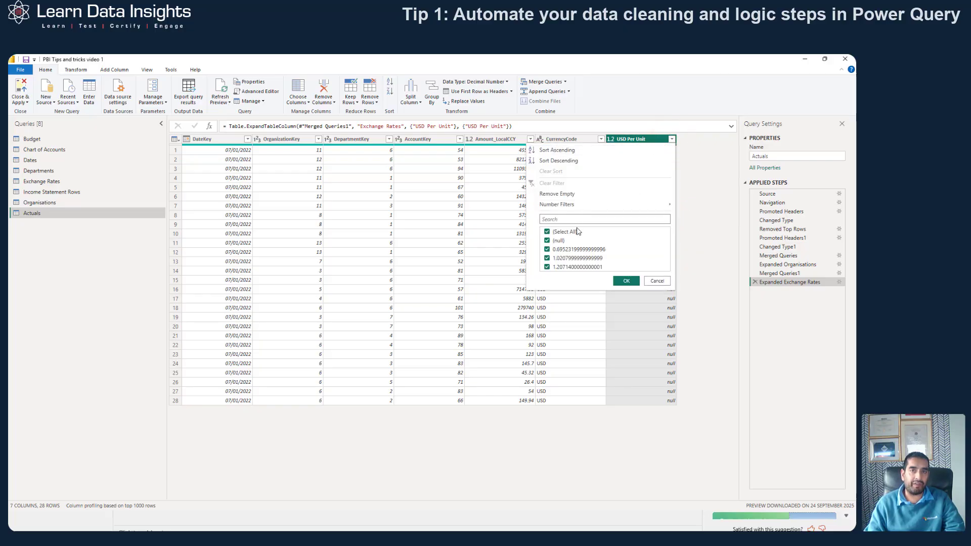
{"action": "left_click", "coordinate": [574, 232]}
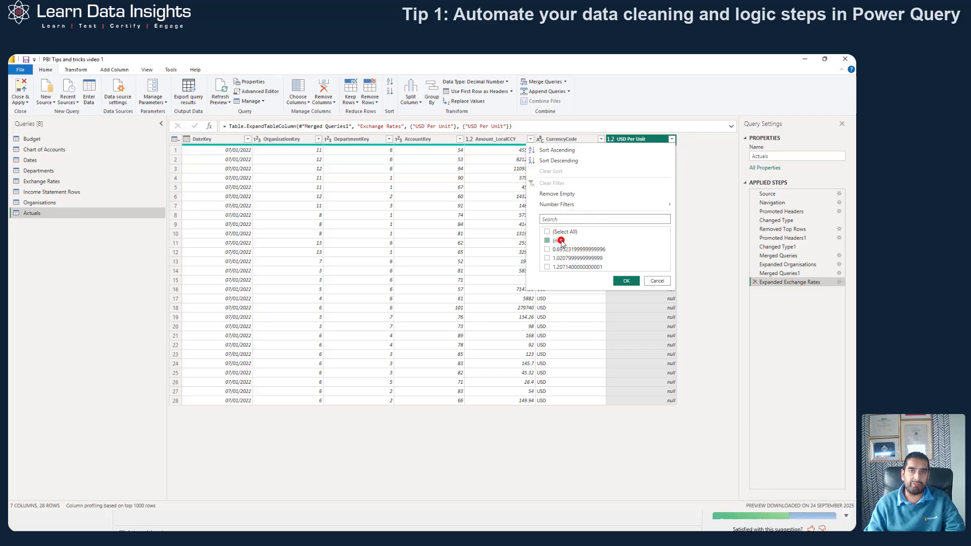
{"action": "left_click", "coordinate": [560, 241]}
{"action": "left_click", "coordinate": [627, 281]}
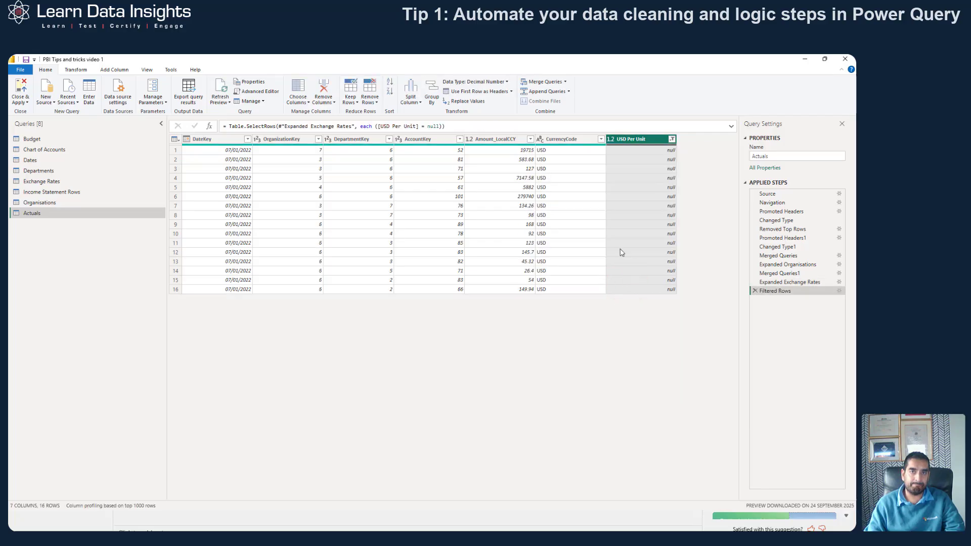
{"action": "left_click", "coordinate": [601, 139]}
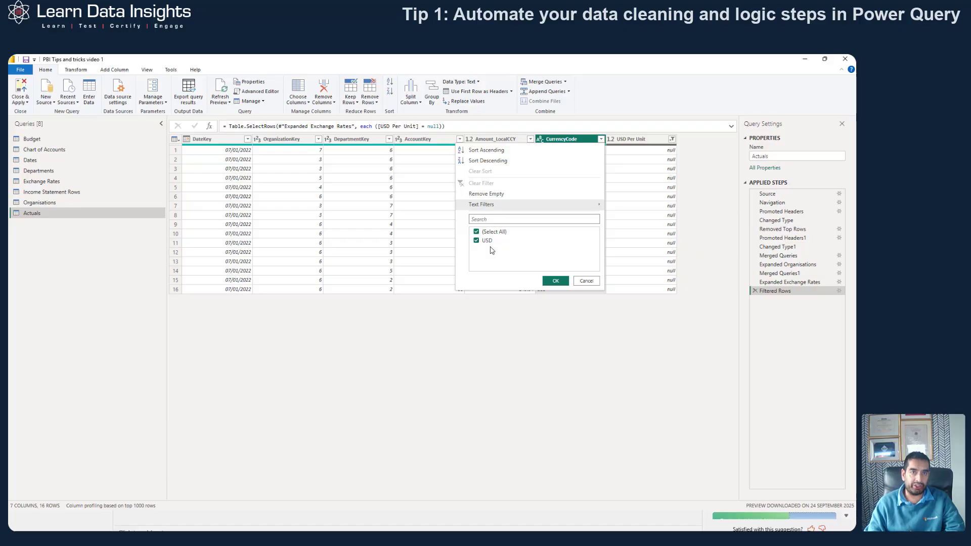
{"action": "left_click", "coordinate": [555, 281]}
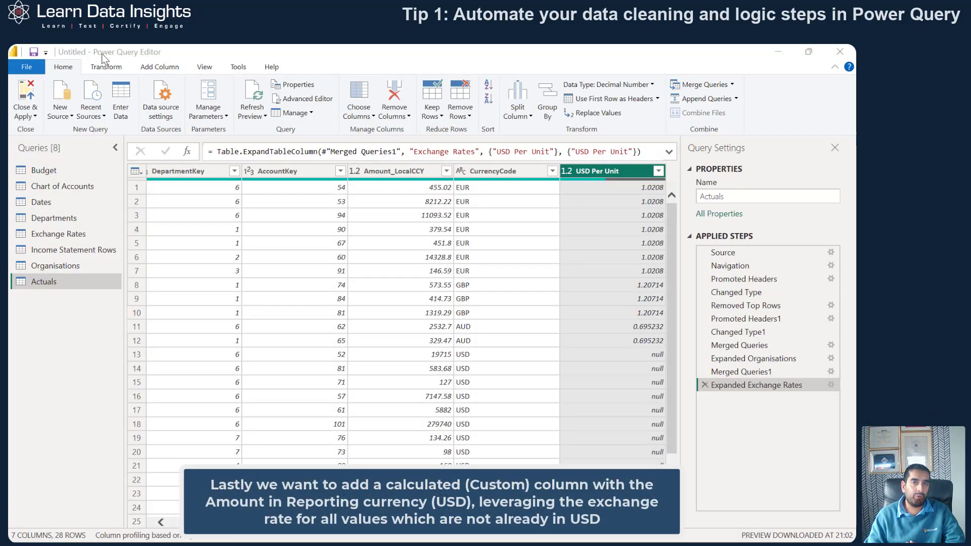
- Start a new custom column in the Actuals query and name it Amount_ReportingCCY
{"action": "left_click", "coordinate": [153, 68]}
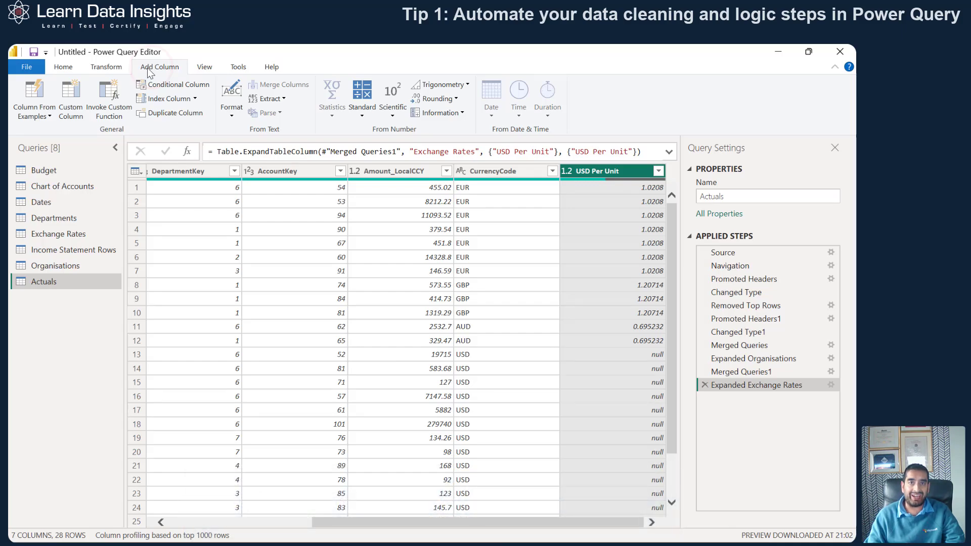
{"action": "left_click", "coordinate": [71, 94]}
{"action": "double_click", "coordinate": [263, 228]}
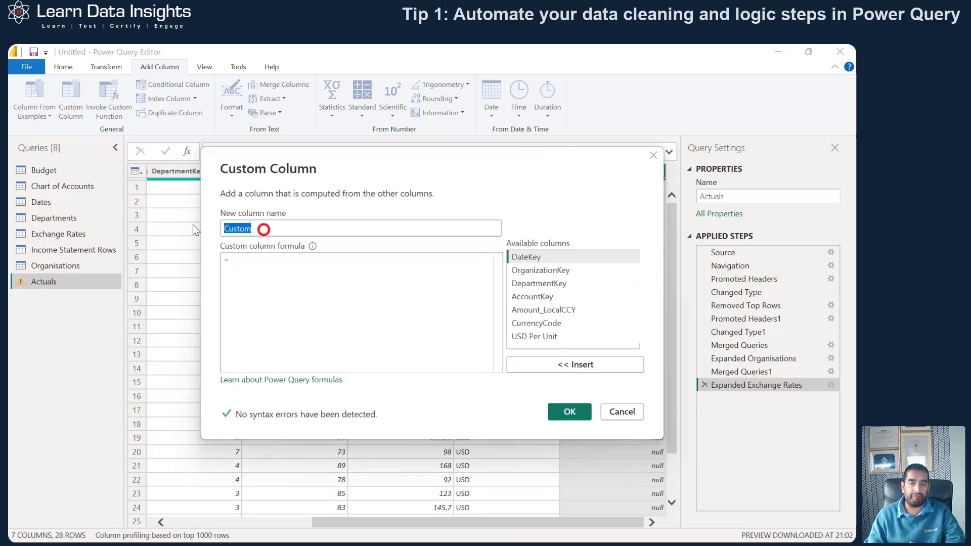
{"action": "type", "text": "Amount_ReportingCCY"}
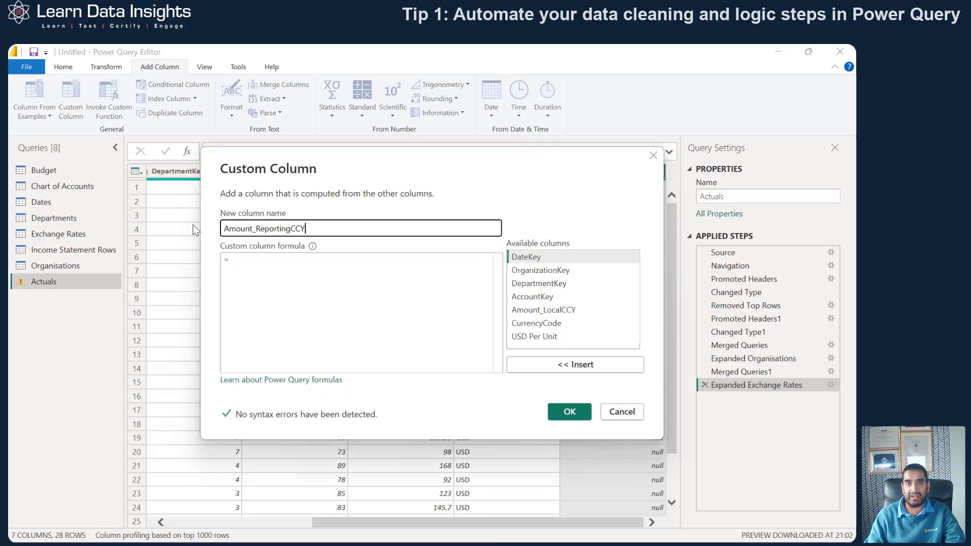
{"action": "key", "text": "Tab"}
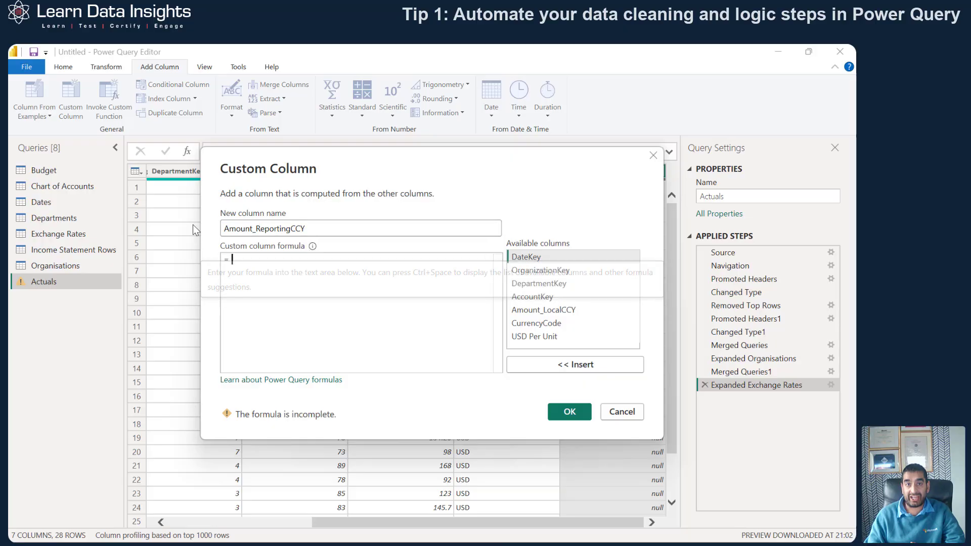
- Enter the custom column formula [Amount_LocalCCY] * (if [CurrencyCode] = "USD" then 1 else [USD Per Unit]) and add the column
{"action": "double_click", "coordinate": [593, 312]}
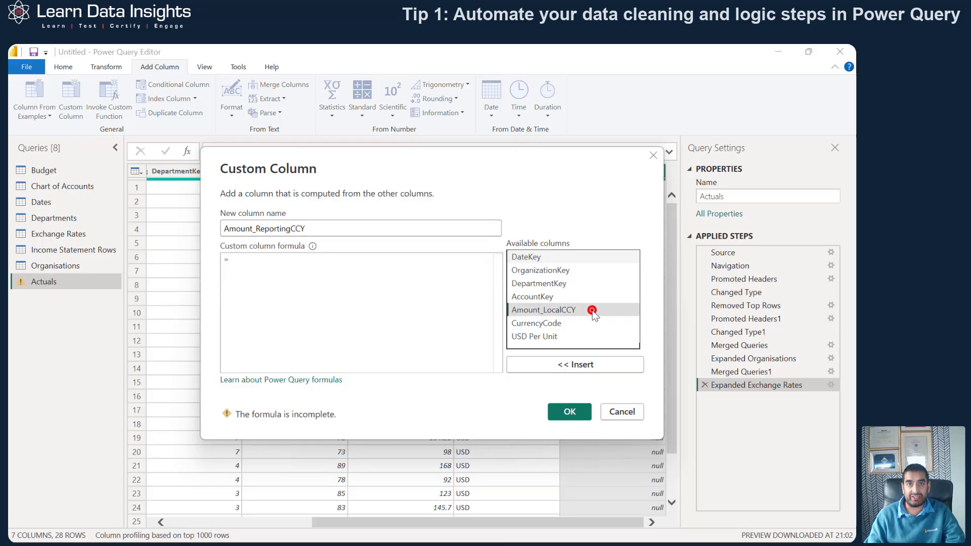
{"action": "type", "text": "* "}
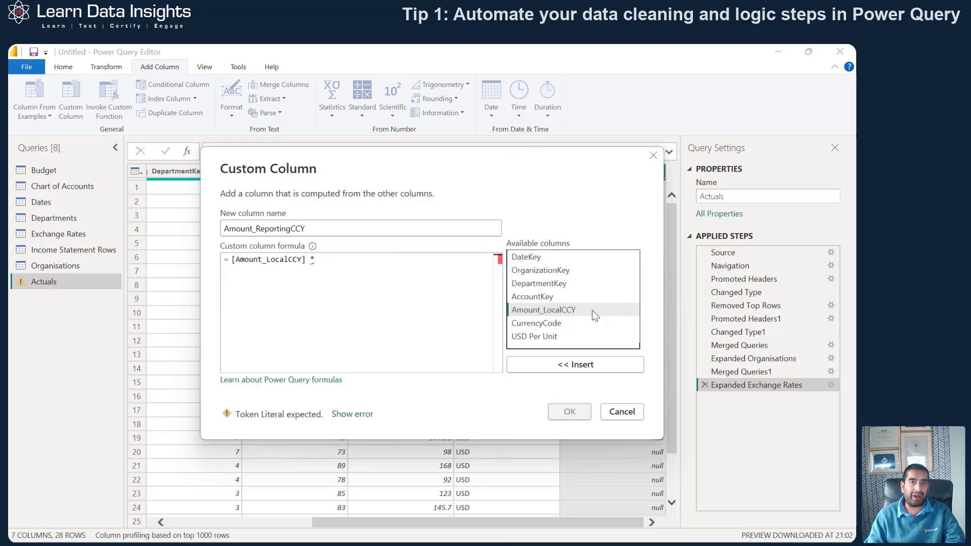
{"action": "type", "text": "(if"}
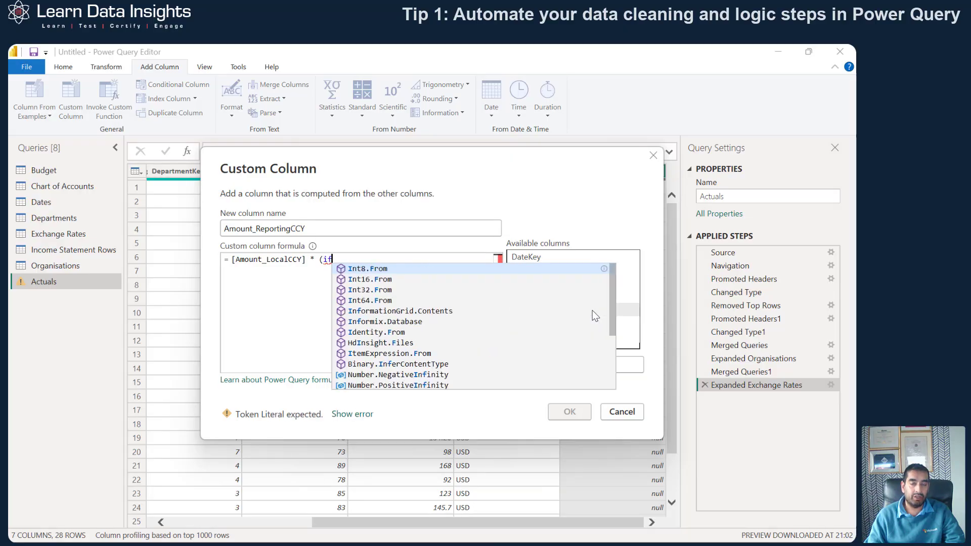
{"action": "double_click", "coordinate": [580, 324]}
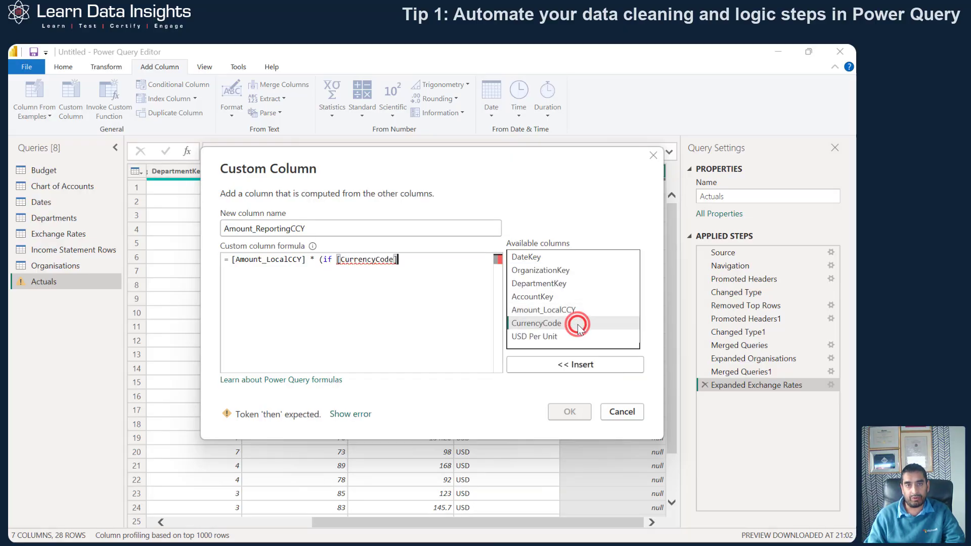
{"action": "type", "text": "= \"USD\""}
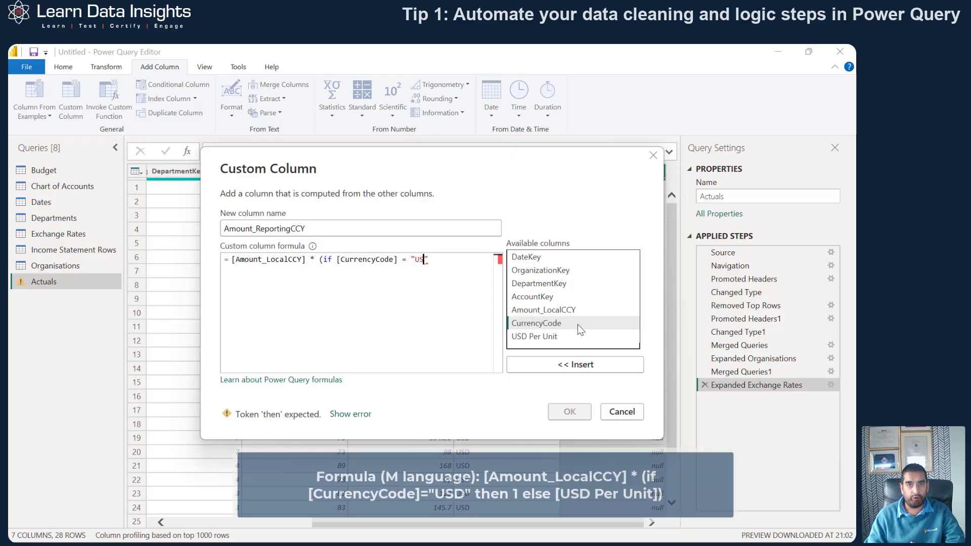
{"action": "type", "text": " then 1 else"}
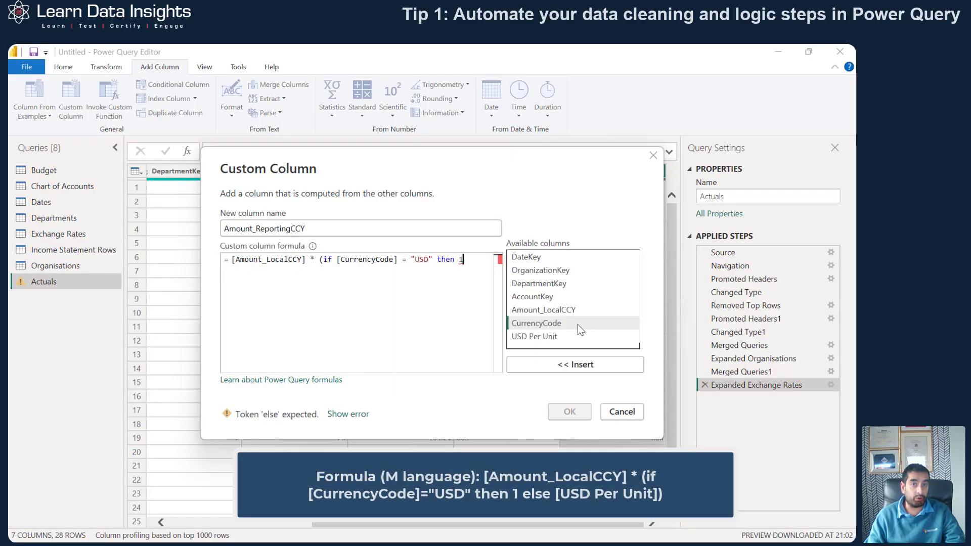
{"action": "double_click", "coordinate": [567, 337]}
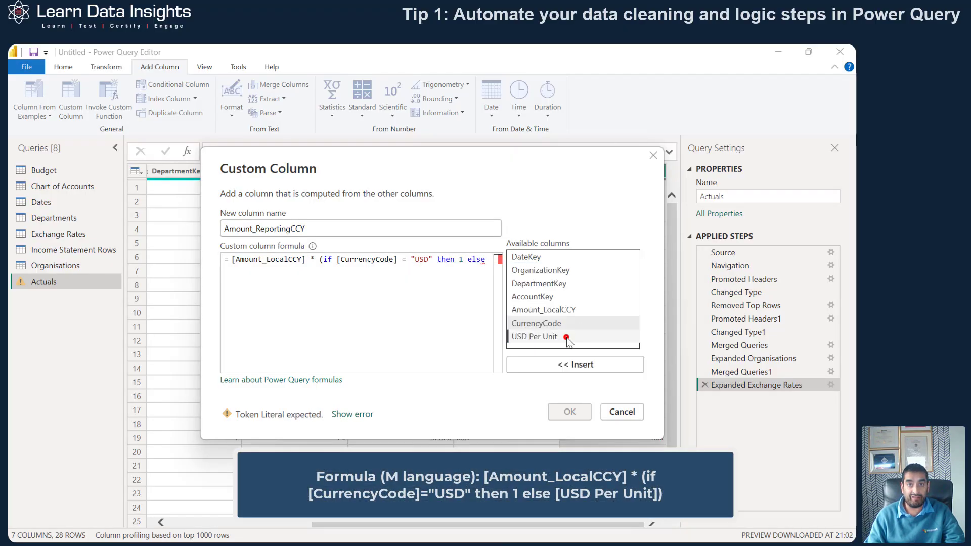
{"action": "type", "text": ")"}
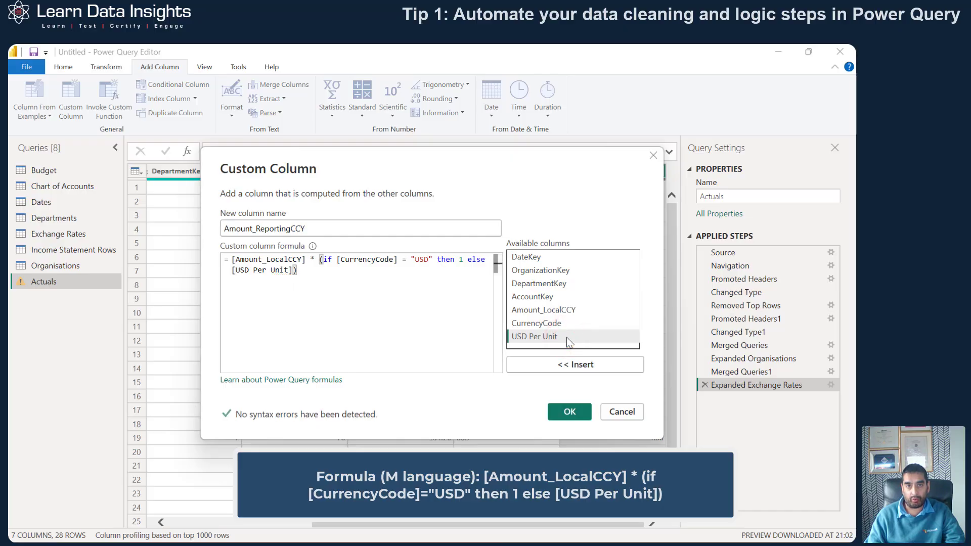
{"action": "left_click", "coordinate": [463, 317]}
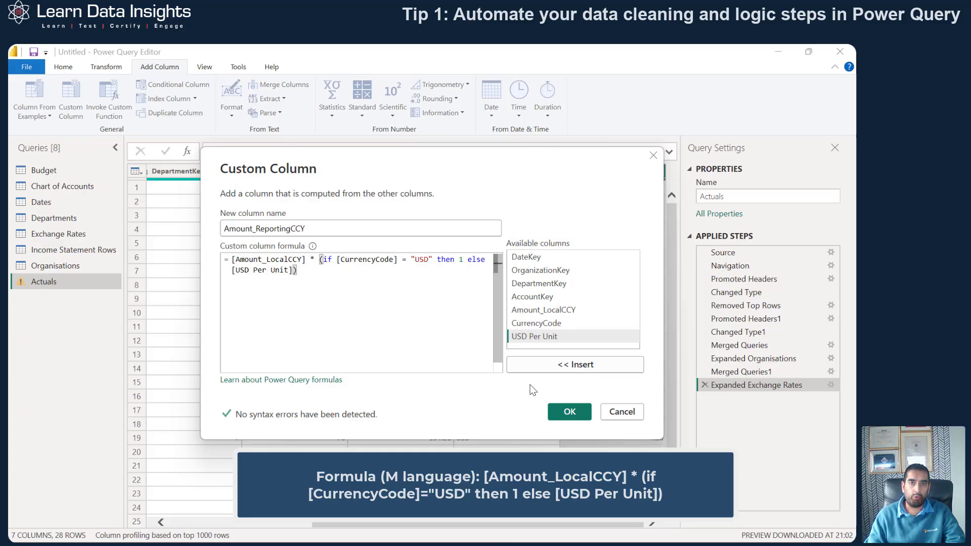
{"action": "left_click", "coordinate": [553, 411]}
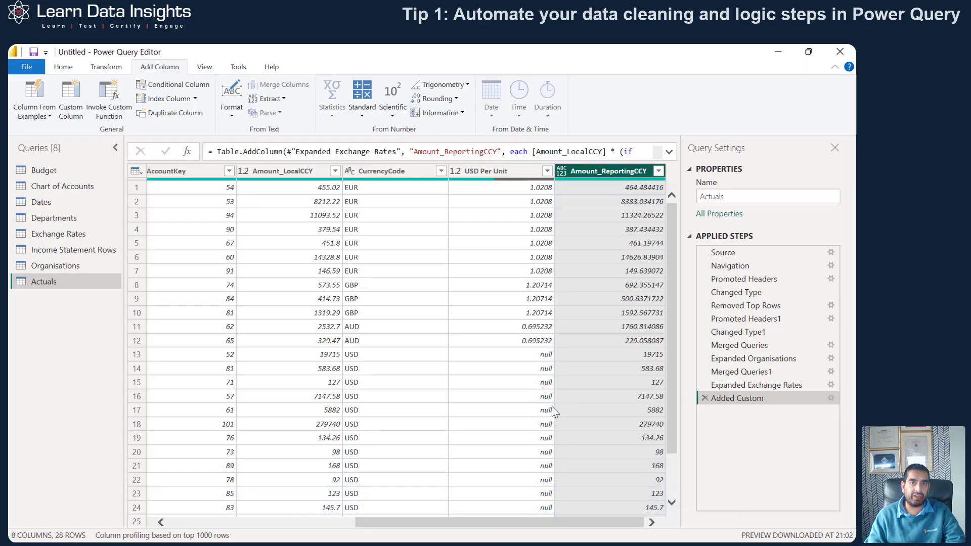